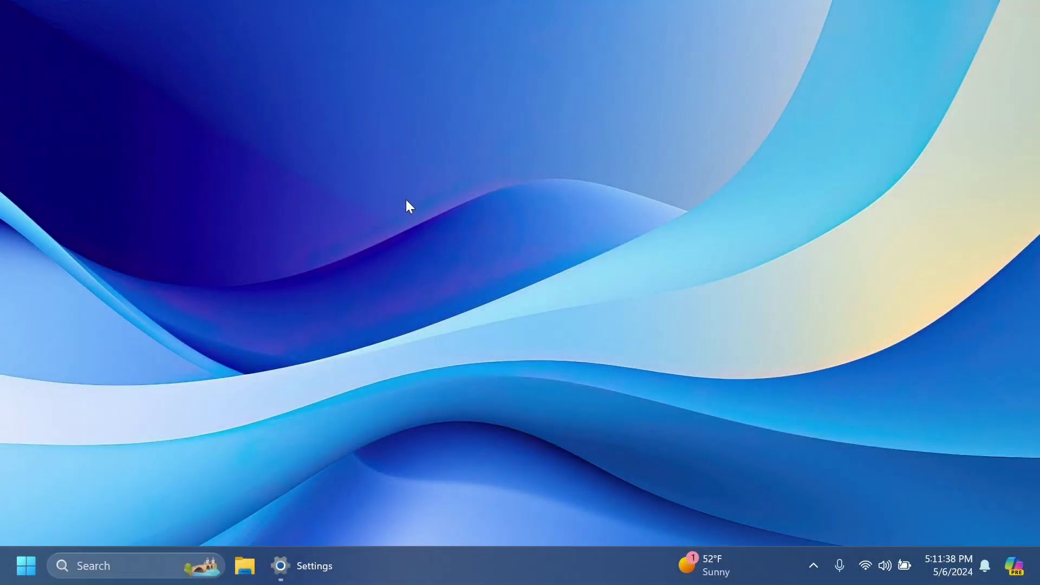
Restore Settings on System > About, review the Windows 11 Pro 23H2 specifications, then close Settings
left_click(303, 564)
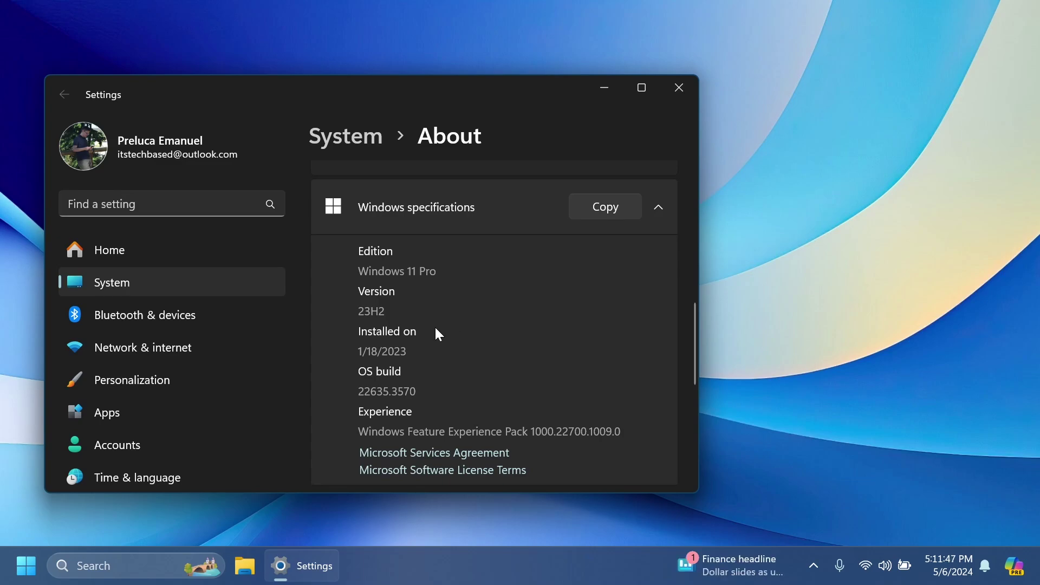
left_click(675, 91)
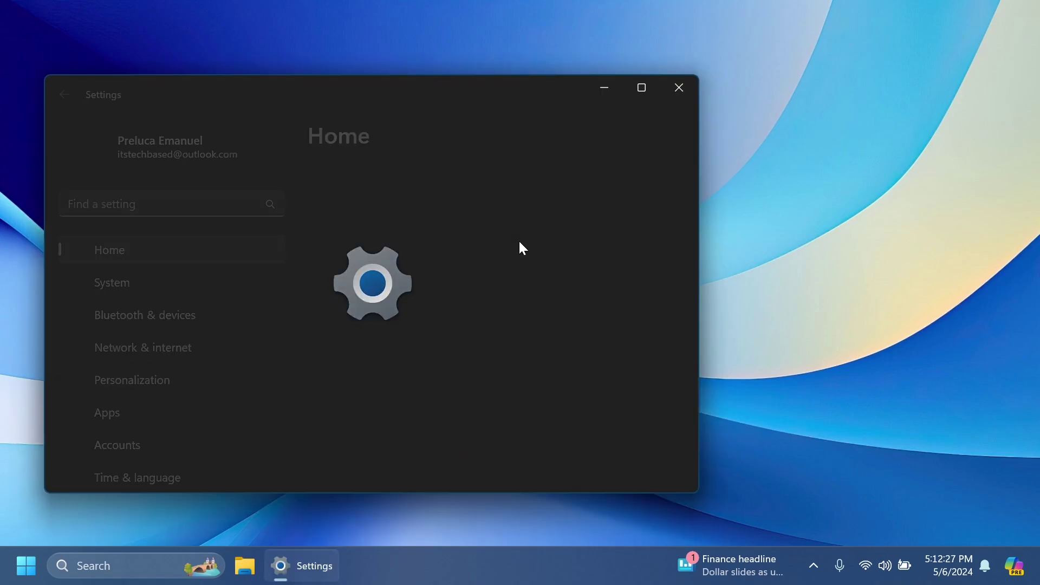
left_click(550, 260)
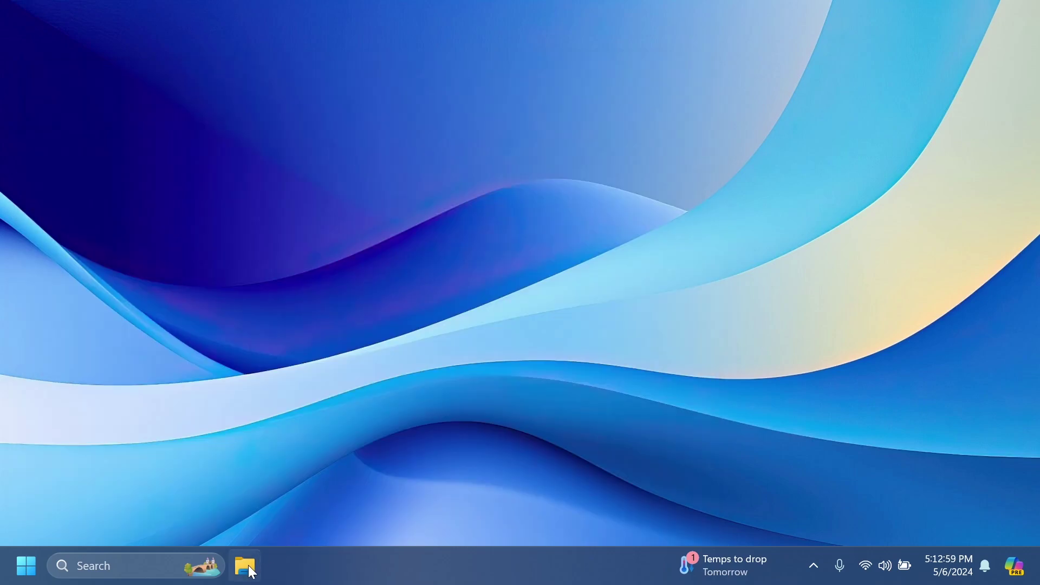
Open File Explorer, put Pictures in a new tab, and duplicate the Home tab
left_click(249, 568)
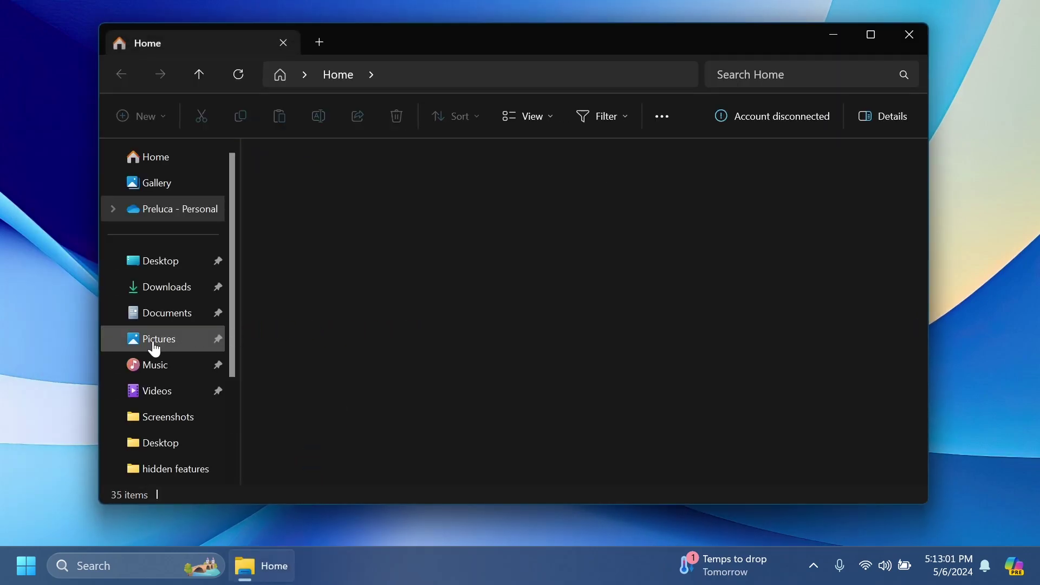
middle_click(155, 347)
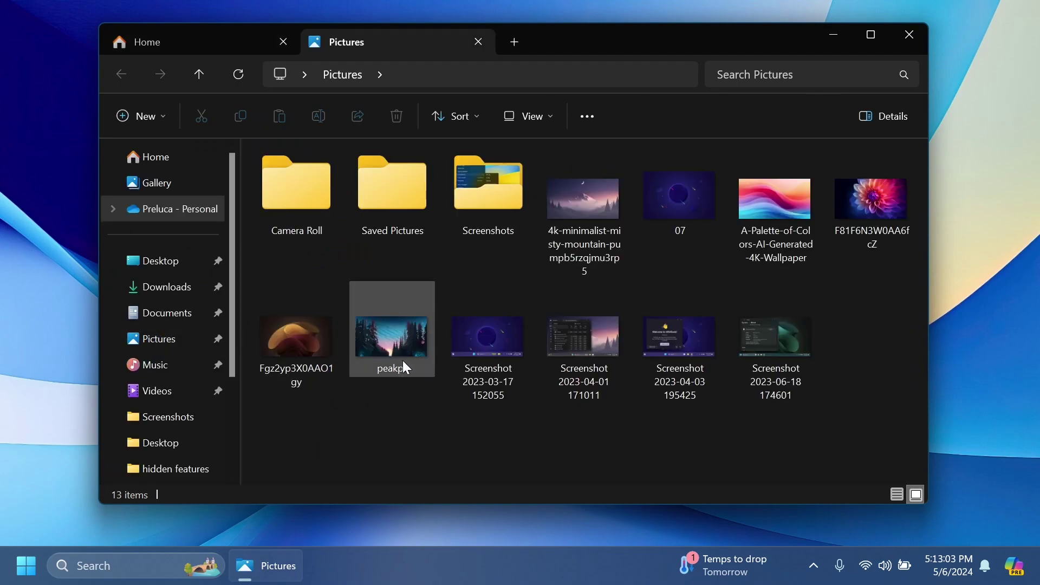
left_click(236, 46)
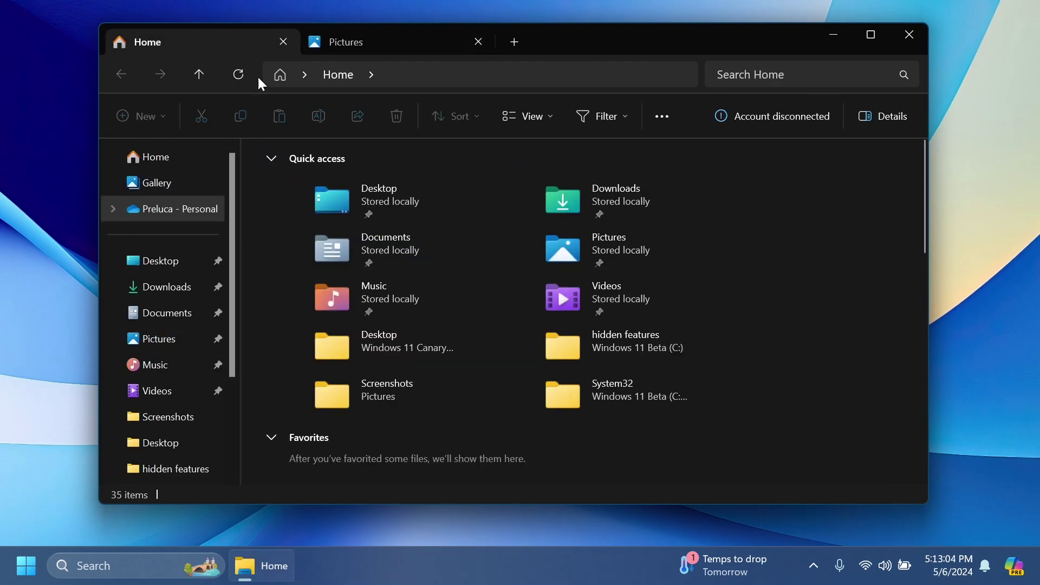
right_click(213, 42)
left_click(272, 138)
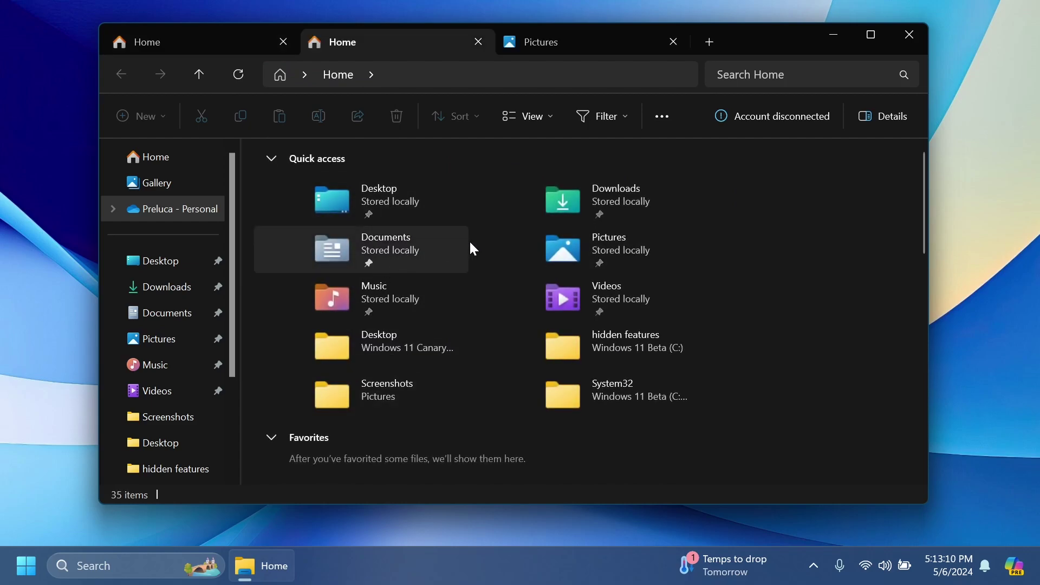
Switch between the Home and Pictures tabs, then close the duplicate Home tab
left_click(236, 45)
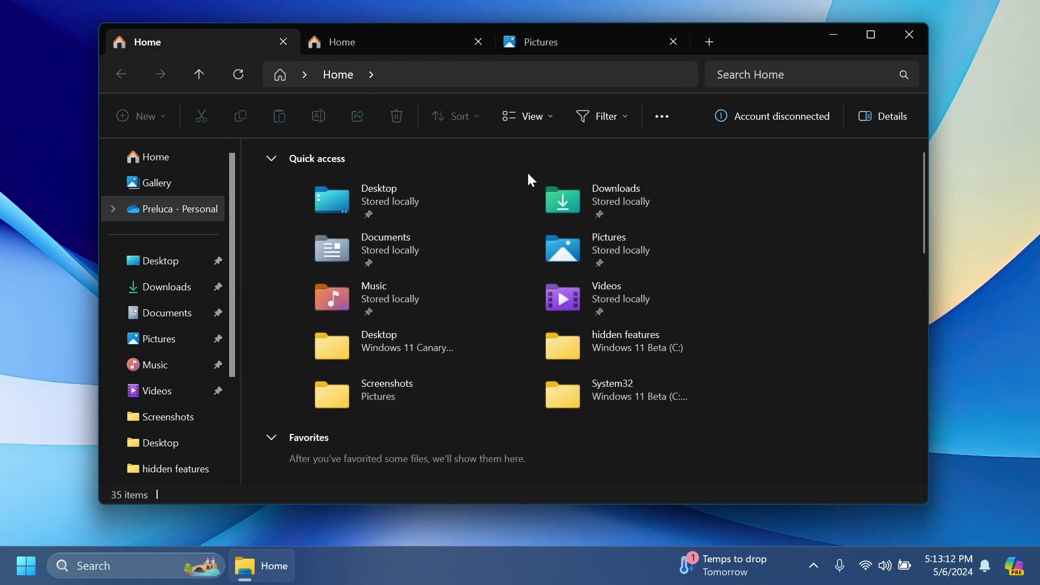
left_click(431, 44)
left_click(571, 38)
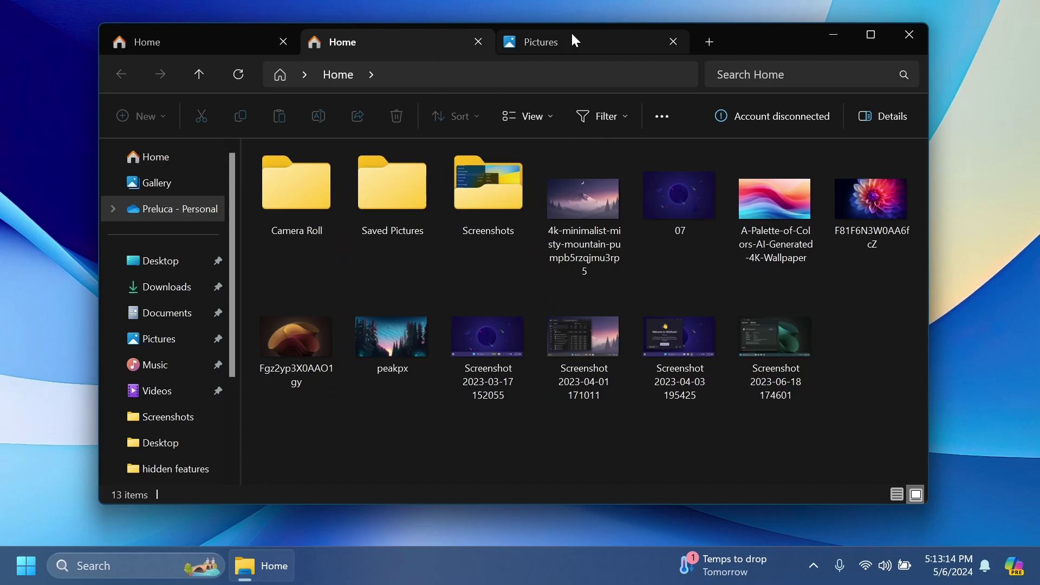
left_click(248, 43)
left_click(479, 42)
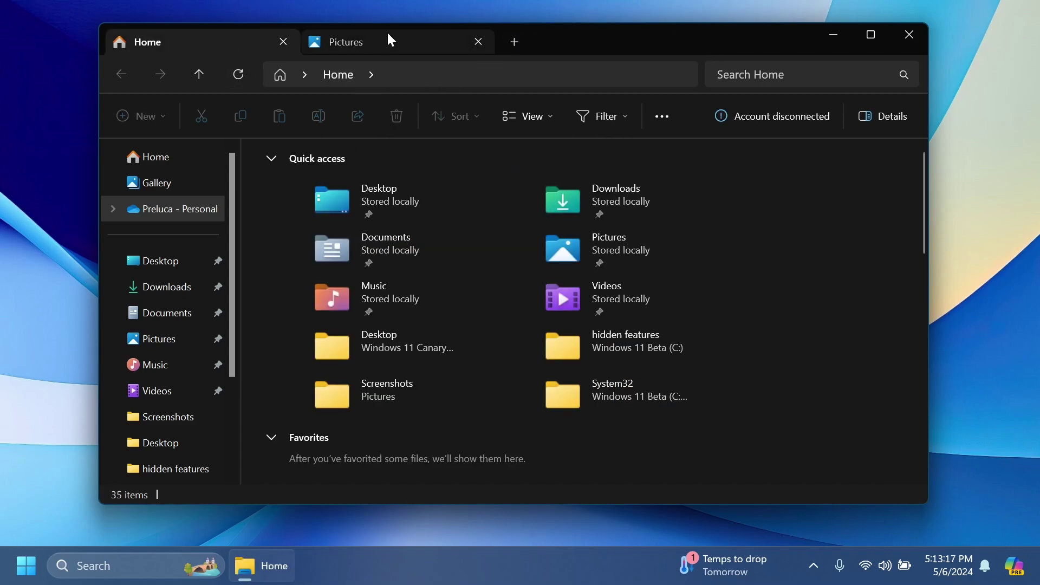
Duplicate the Pictures tab, then close the extra third Pictures tab
left_click(381, 42)
right_click(381, 41)
left_click(403, 136)
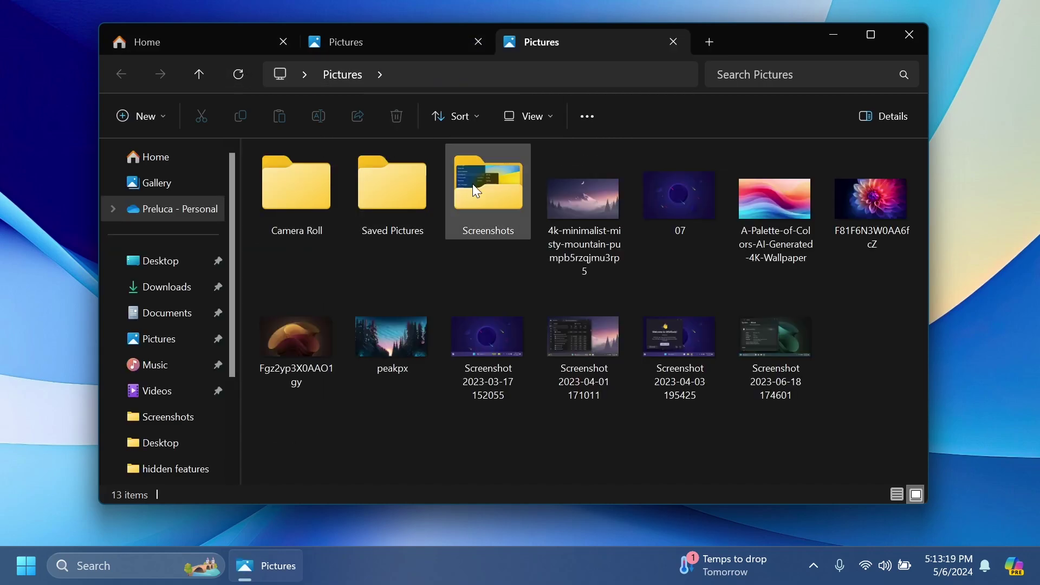
right_click(407, 50)
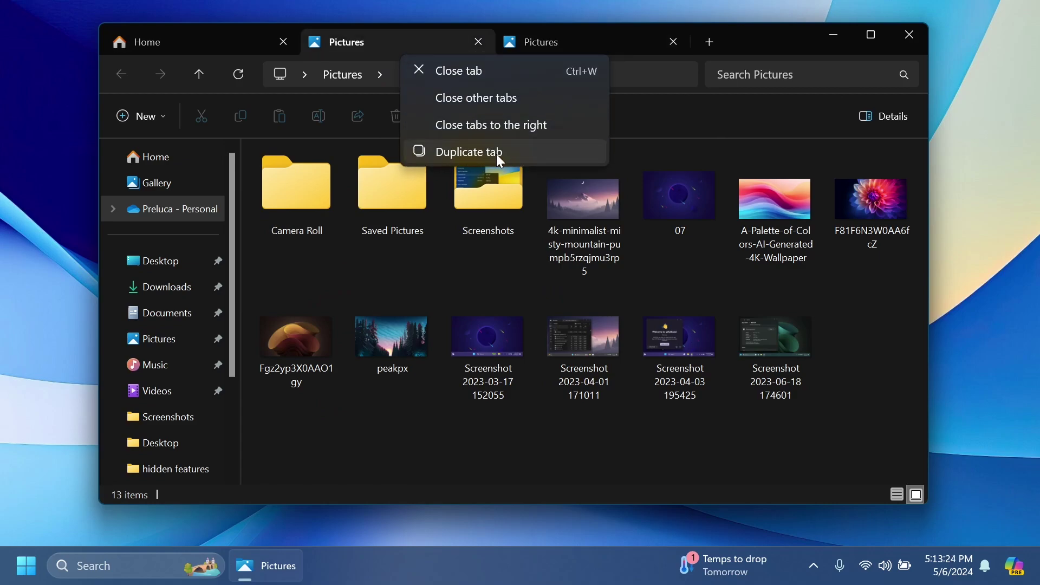
left_click(576, 36)
left_click(577, 41)
left_click(414, 51)
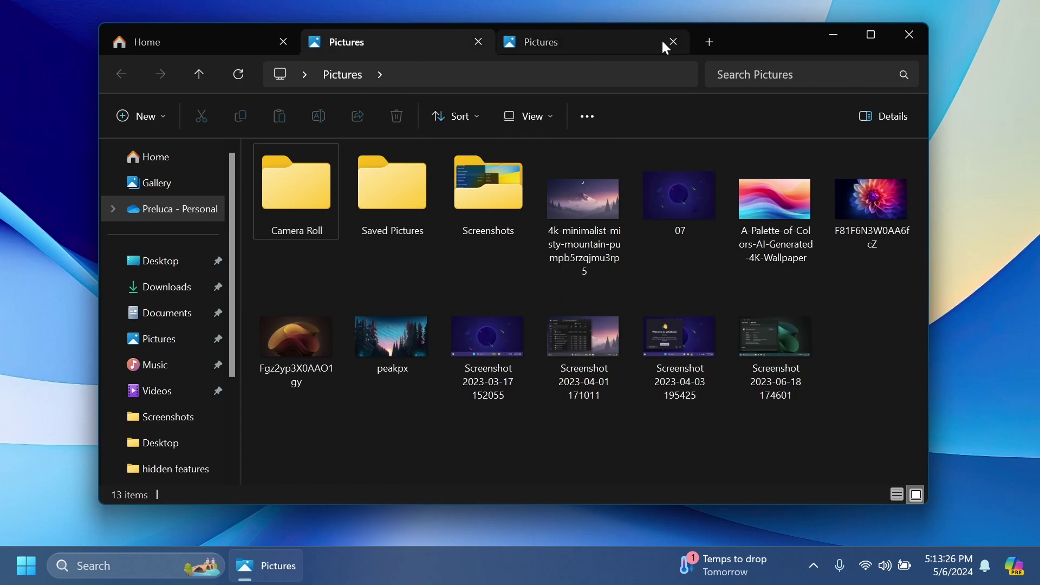
left_click(673, 42)
Duplicate the Pictures tab once more and close the new copy
right_click(398, 43)
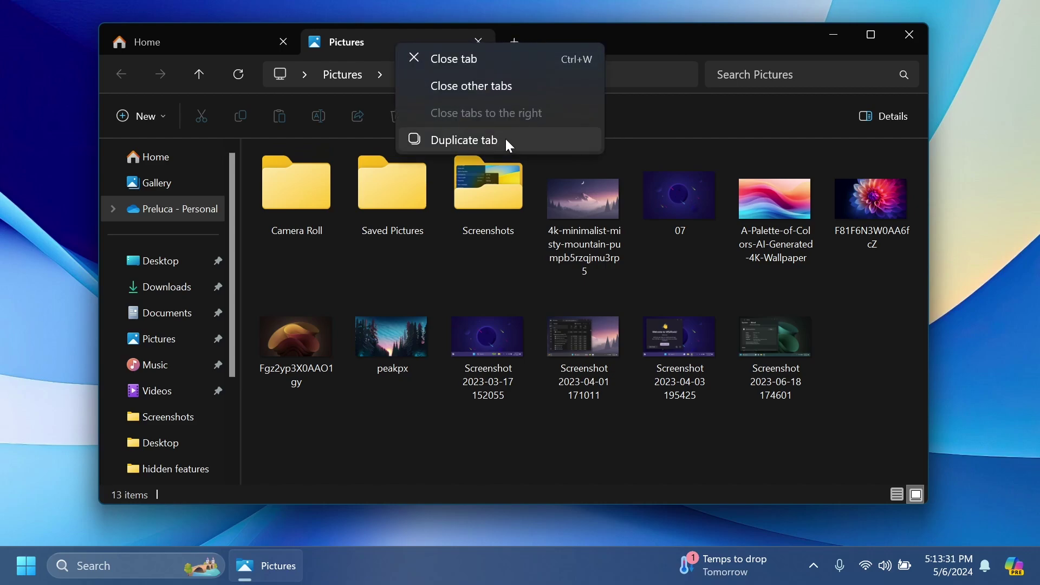
right_click(405, 41)
left_click(442, 134)
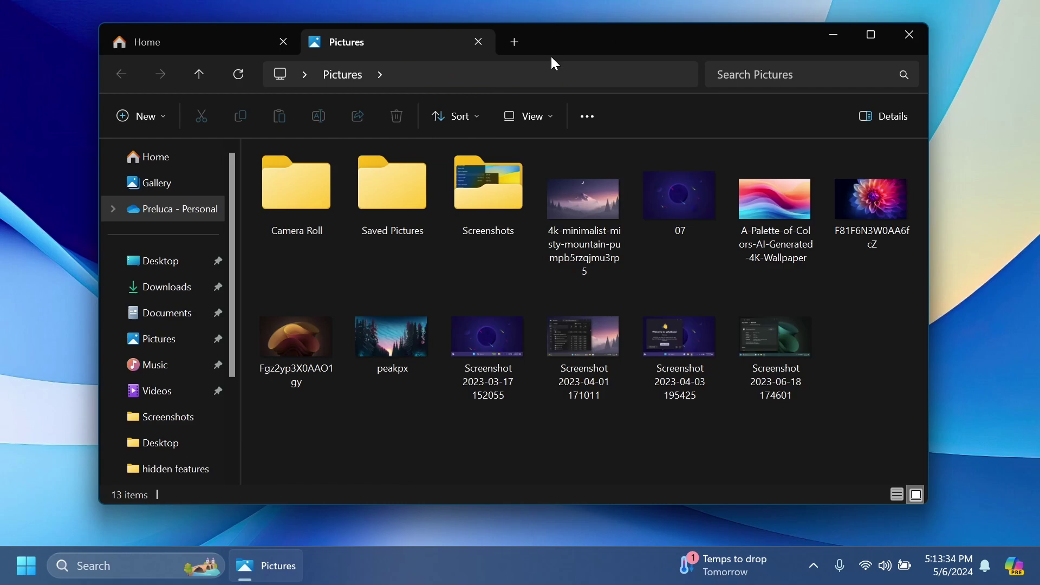
left_click(672, 41)
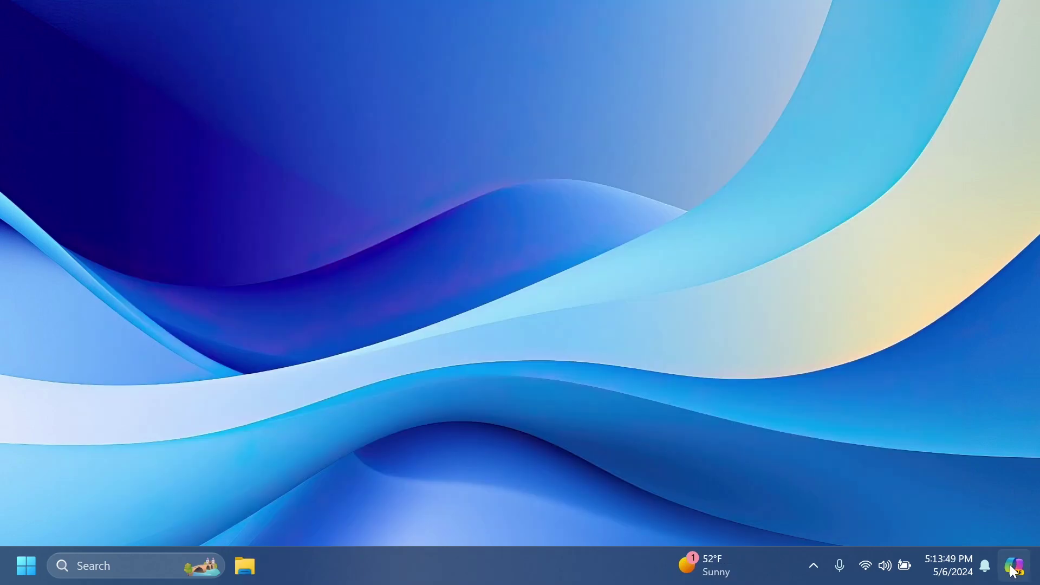
Call up the Copilot side pane with Win+C
key("super+c")
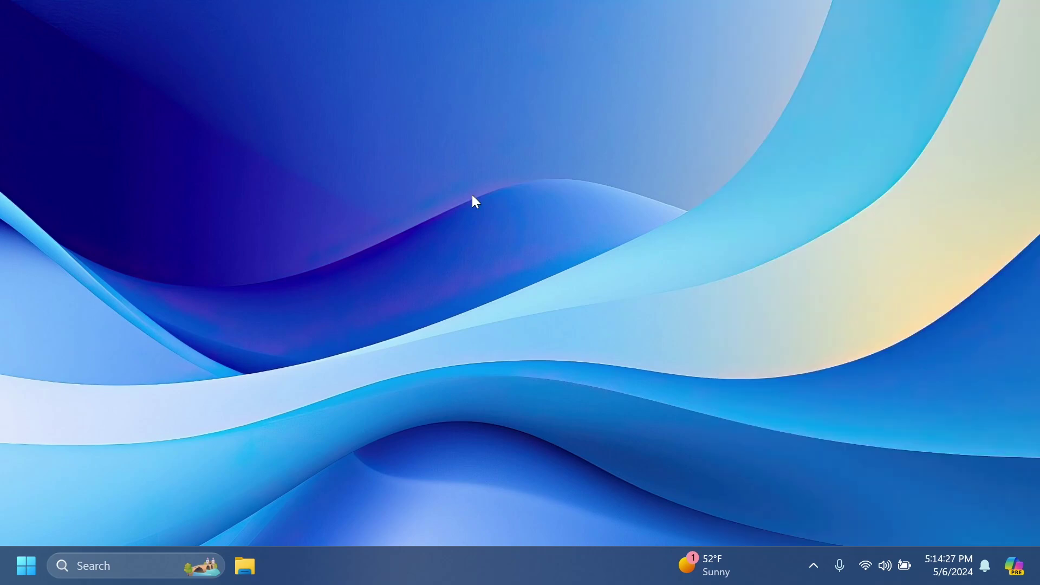
Open a new File Explorer window on Home with the Quick access folders, then bring up the taskbar menu
left_click(252, 558)
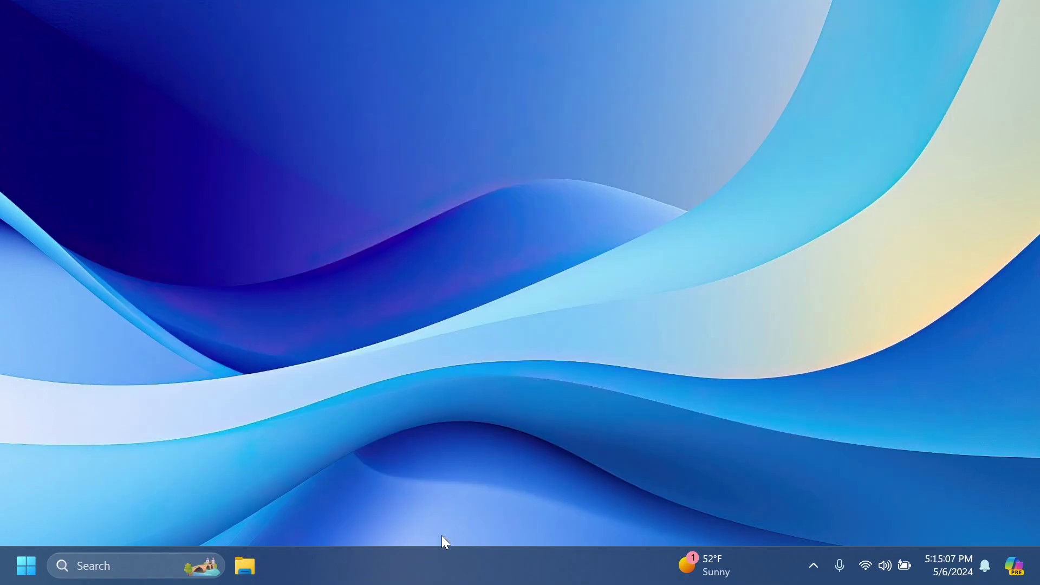
right_click(440, 550)
Launch Task Manager, review process CPU and memory use, and make its window slightly shorter
left_click(464, 505)
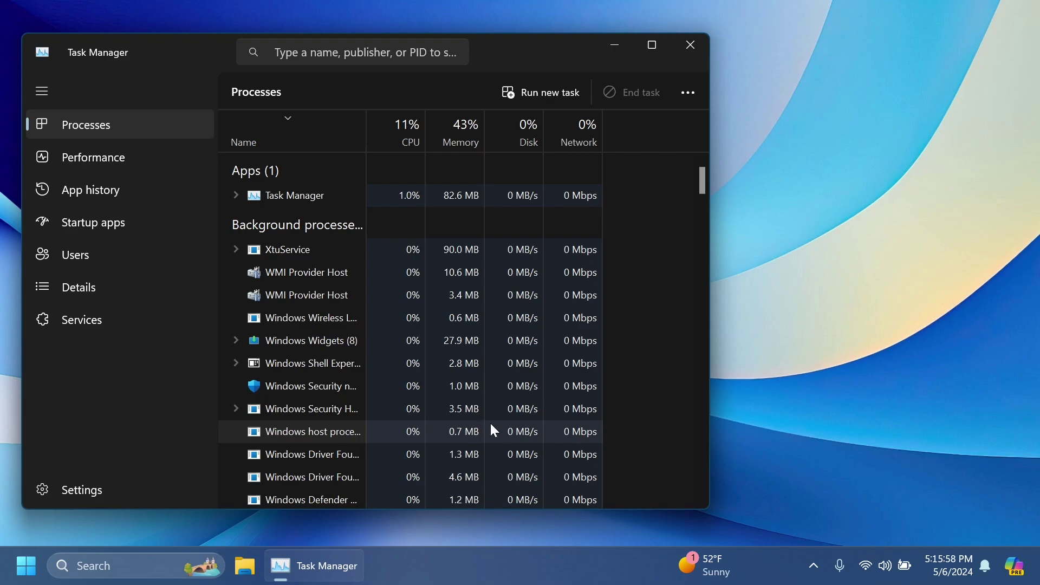
left_click_drag(527, 33, 522, 47)
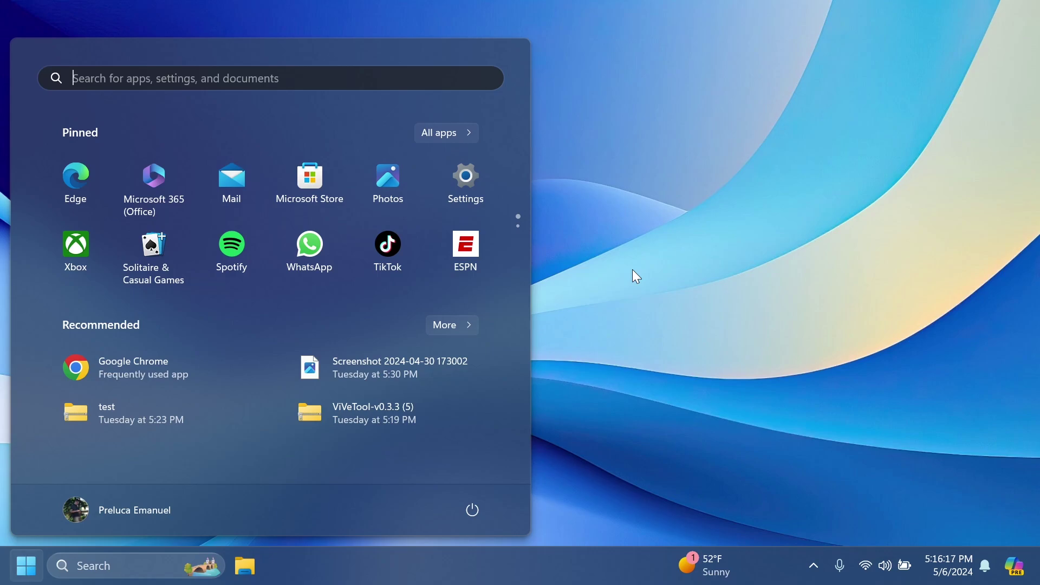
Open the Copilot (preview) pane on the desktop with Win+C
key("super+c")
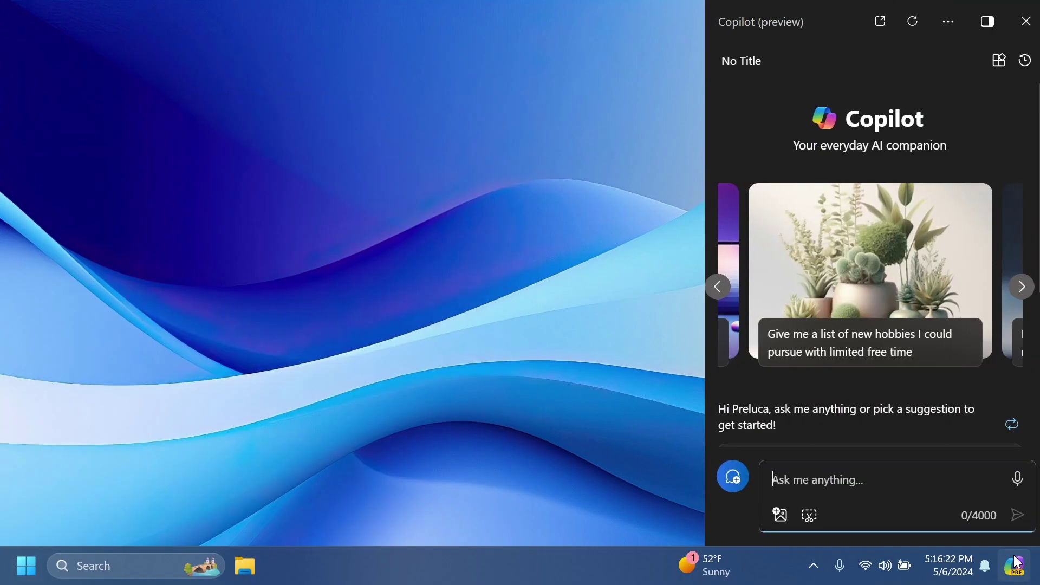